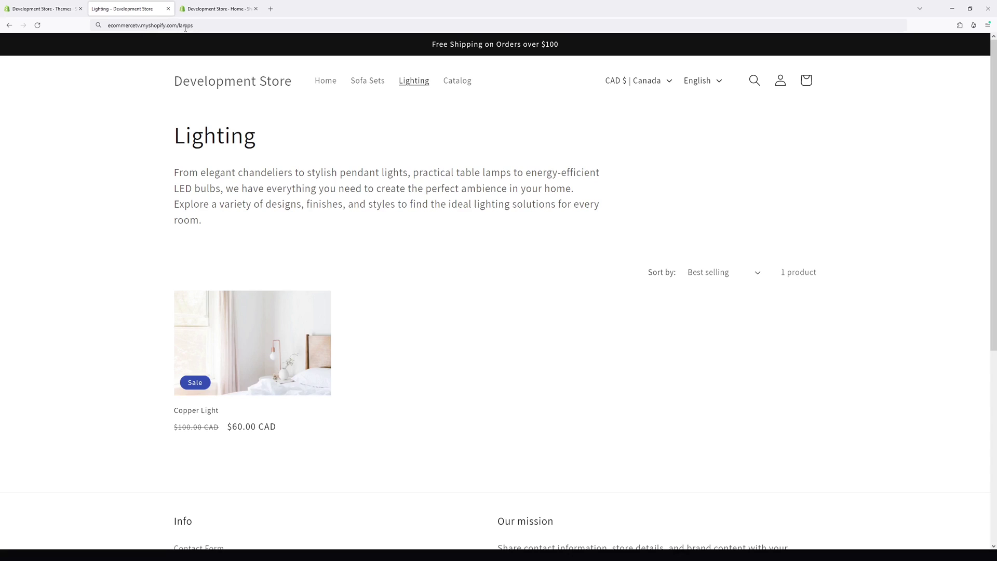
Load ecommercetv.myshopify.com/lamps and confirm it redirects to /collections/lighting
left_click(185, 25)
key("Return")
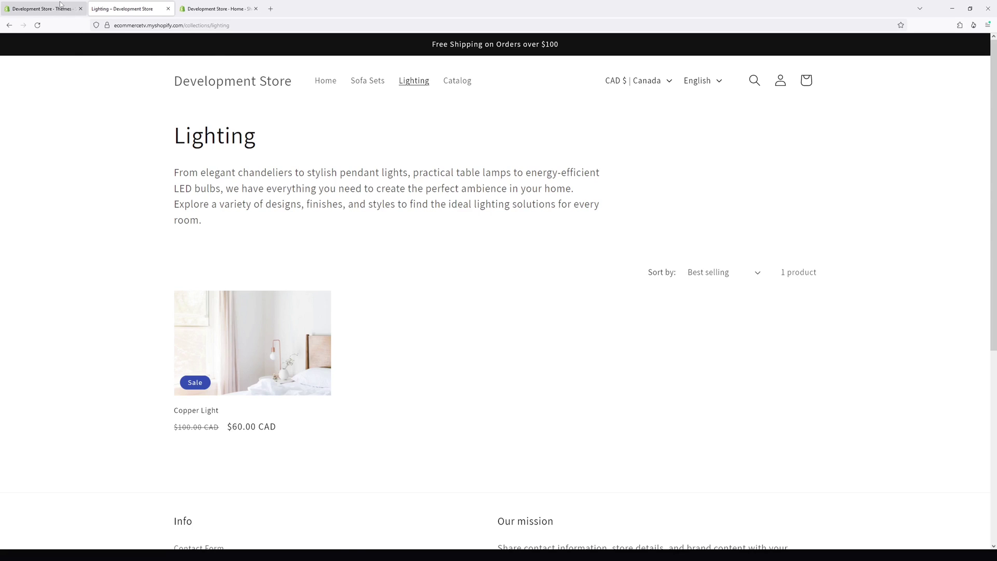
Go to the Shopify admin's Online Store Navigation page
left_click(43, 9)
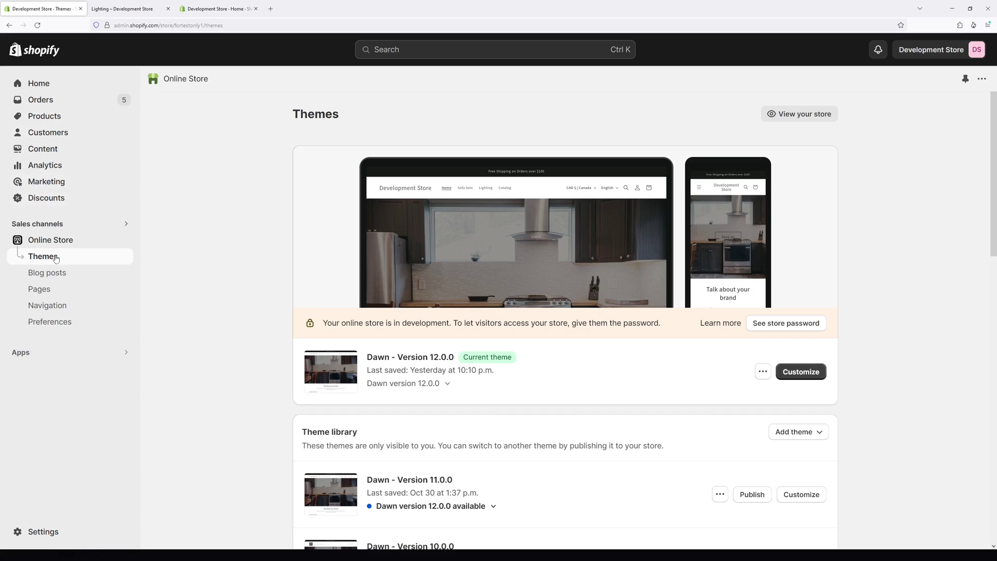
left_click(48, 305)
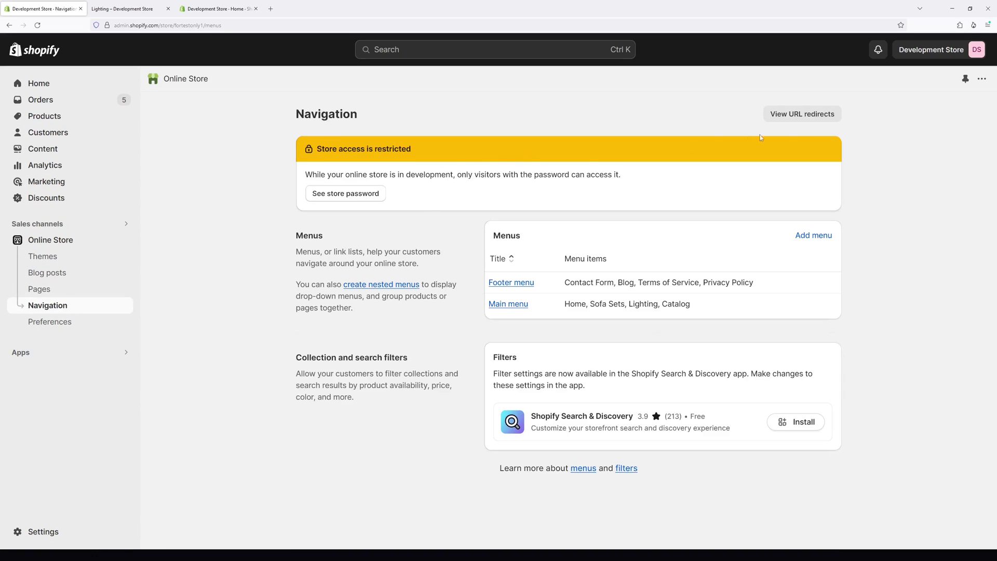
Open the URL redirects list showing the five redirects, including /lamps
left_click(807, 123)
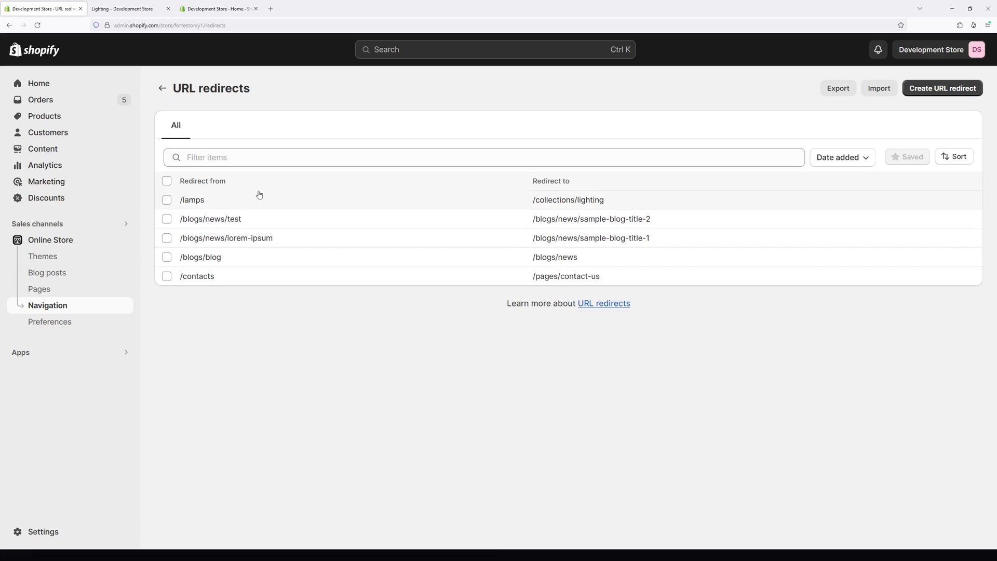
left_click(202, 157)
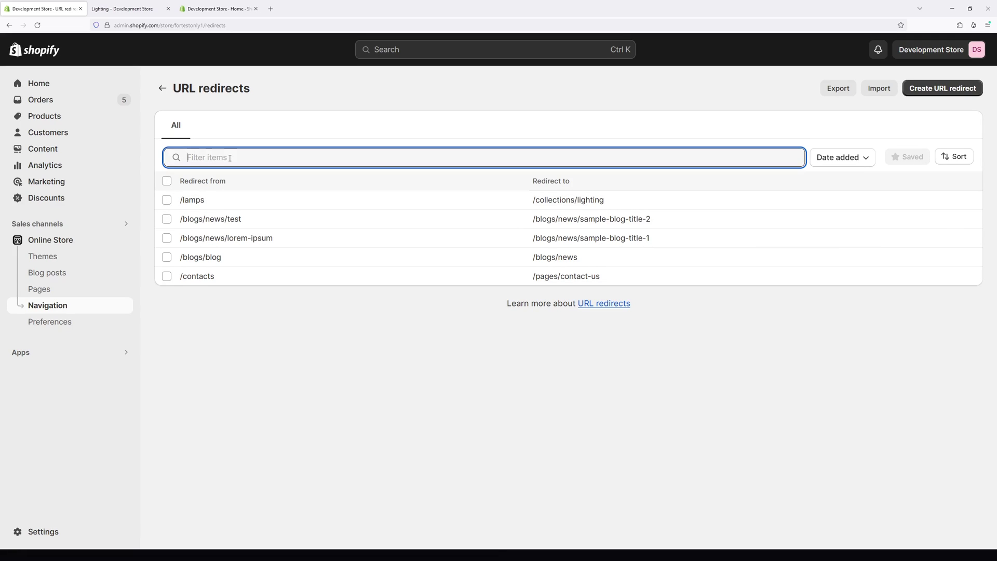
left_click(245, 359)
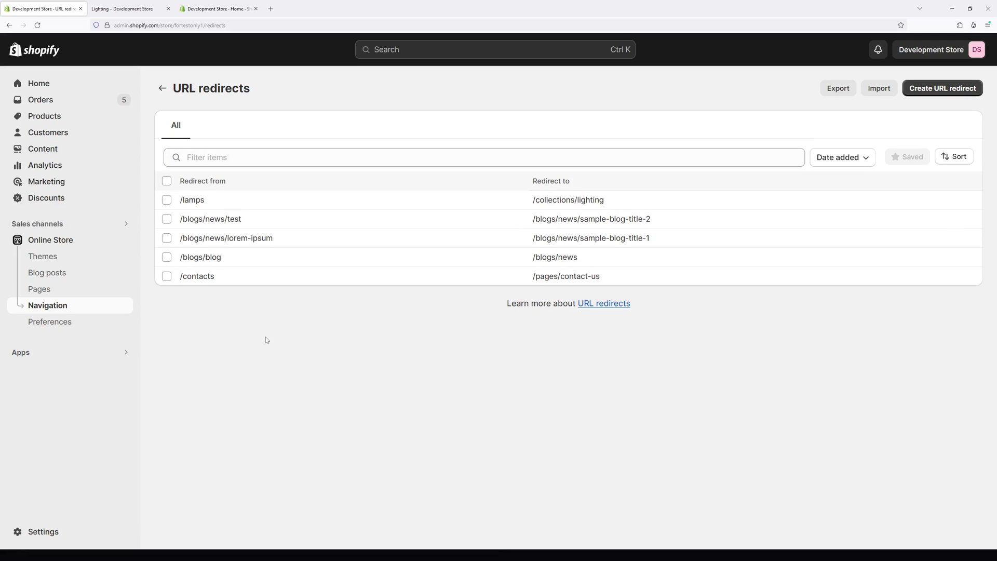
Delete the /lamps to /collections/lighting redirect and confirm the deletion
left_click(218, 203)
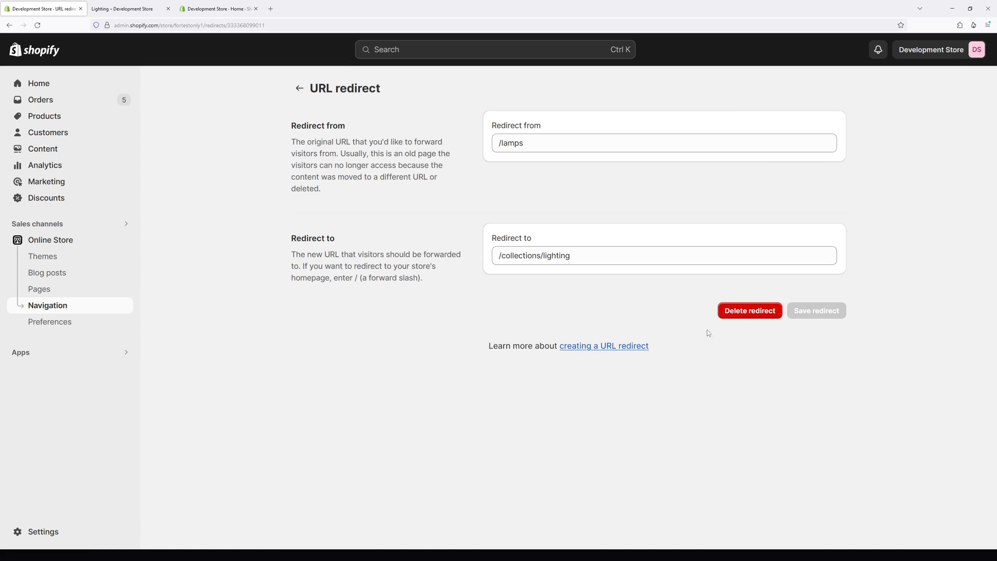
left_click(749, 311)
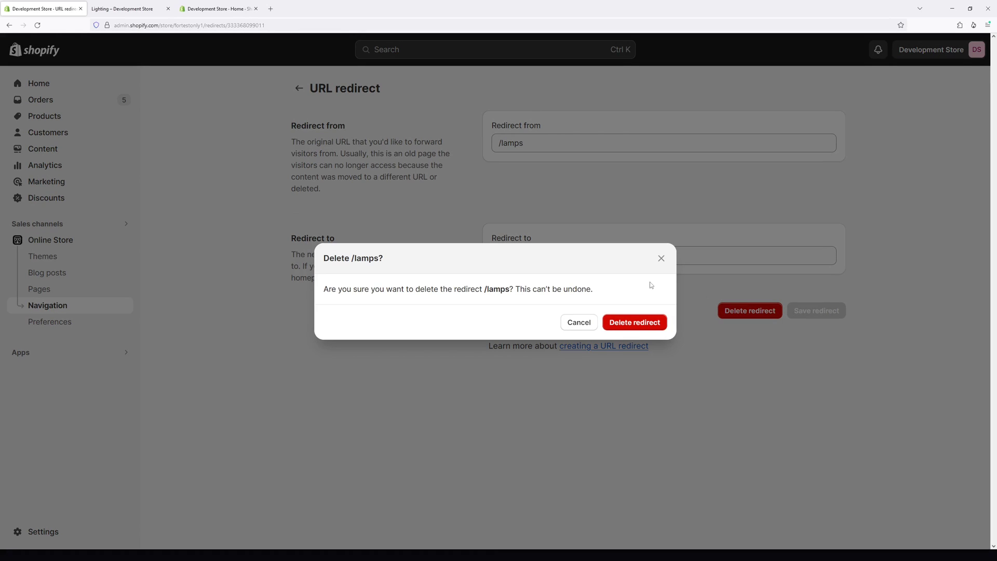
left_click(628, 322)
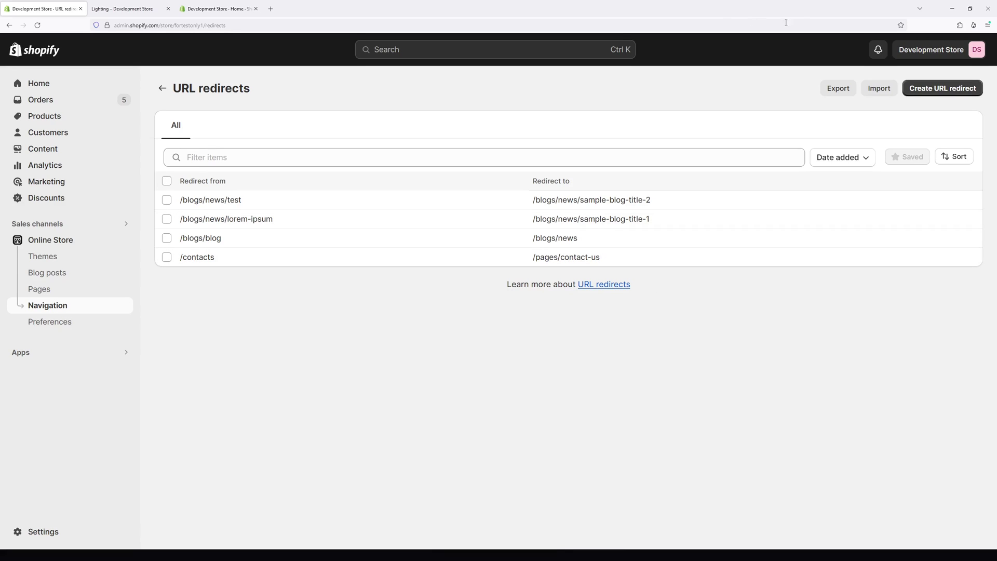
Restore the admin window and maximize the storefront home page window
left_click(970, 9)
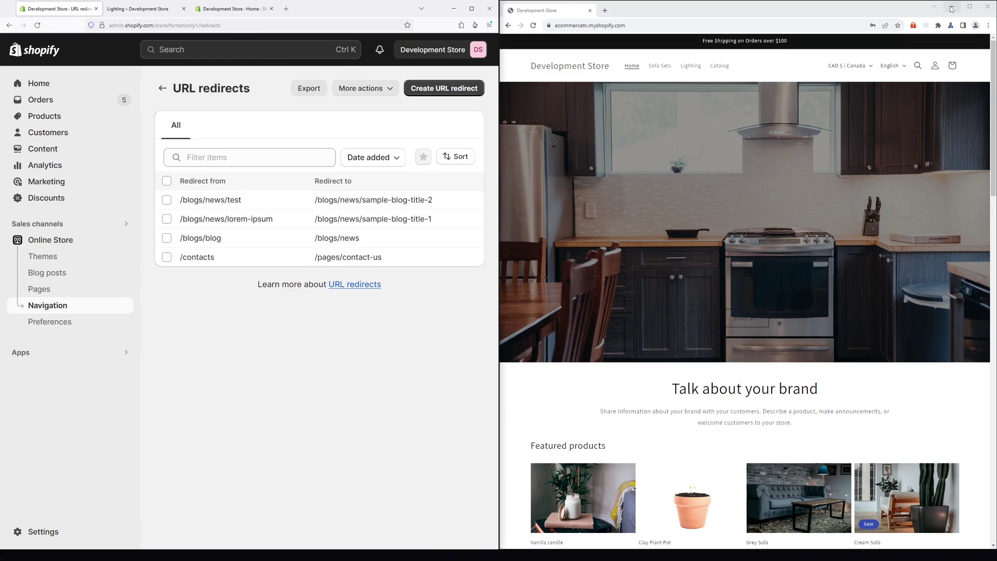
left_click(970, 8)
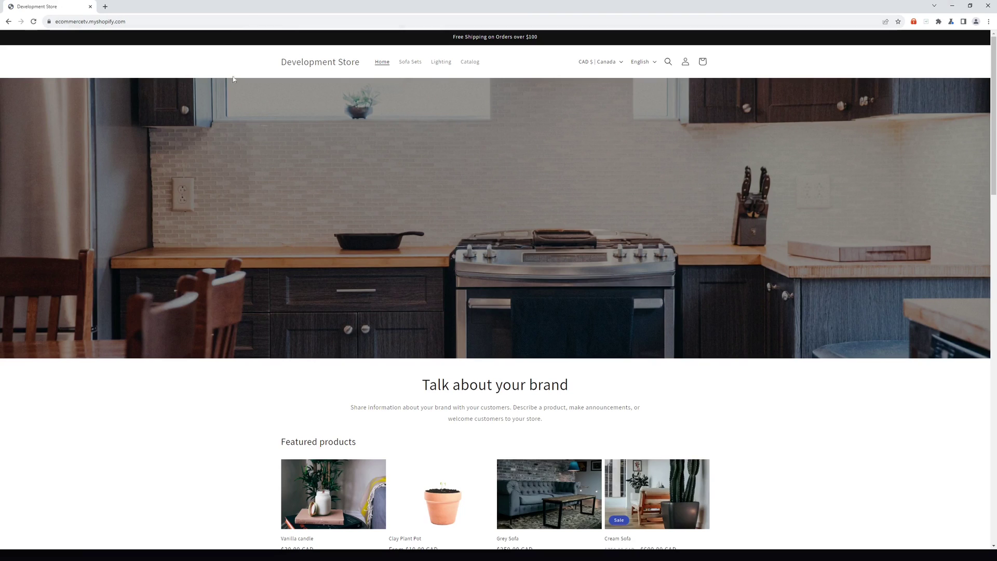
Append /lamps to the storefront URL and load it to check for a 404
left_click(180, 22)
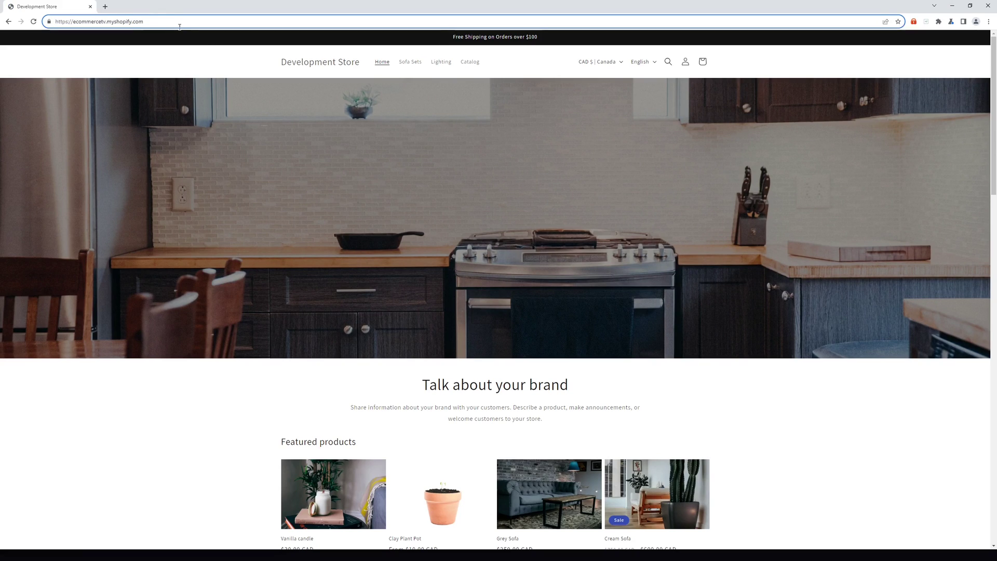
key("End")
type("/lamps")
key("Return")
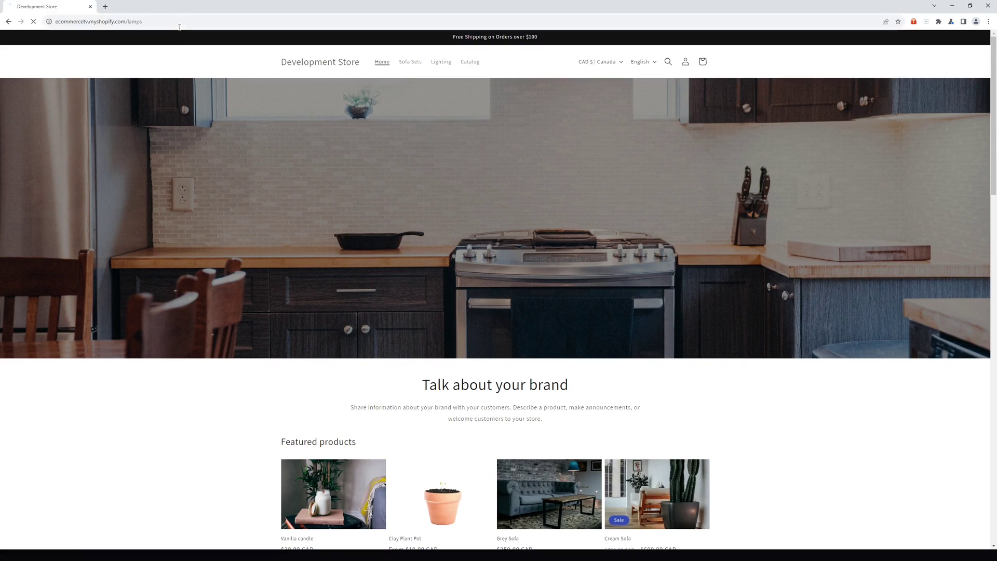